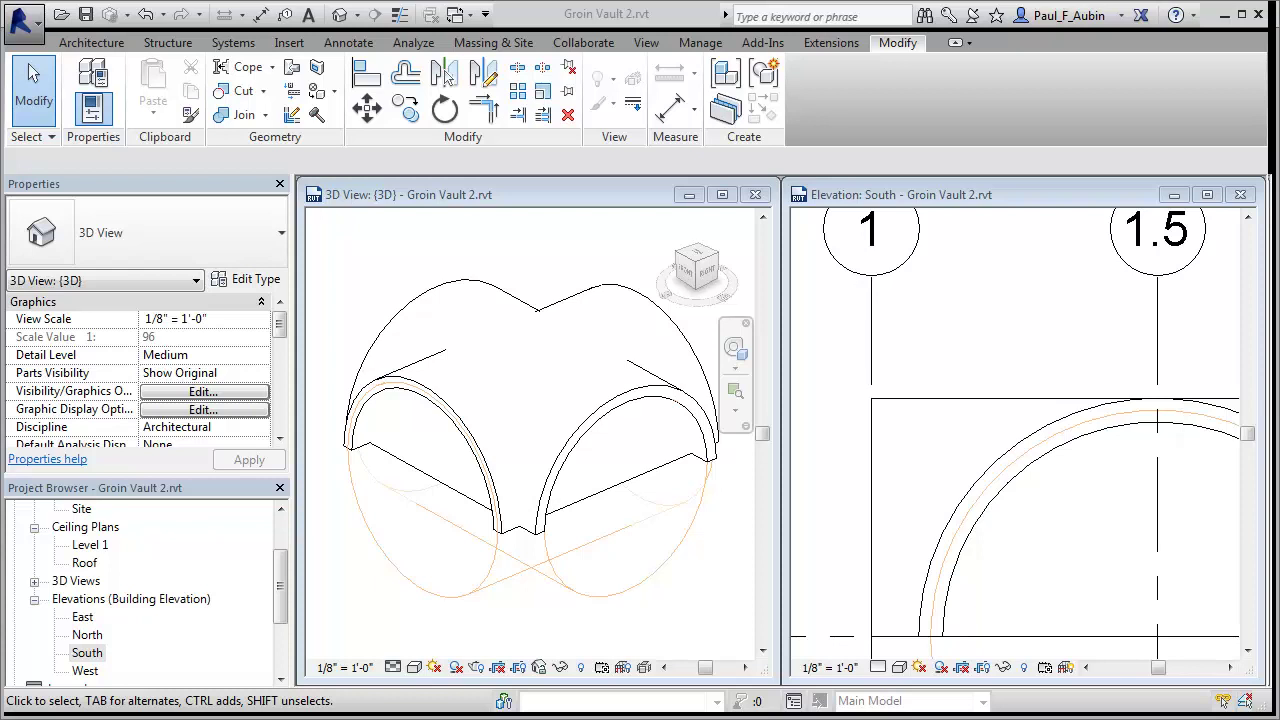
In the 3D view, browse the roof creation options and close them without creating a roof.
click(362, 245)
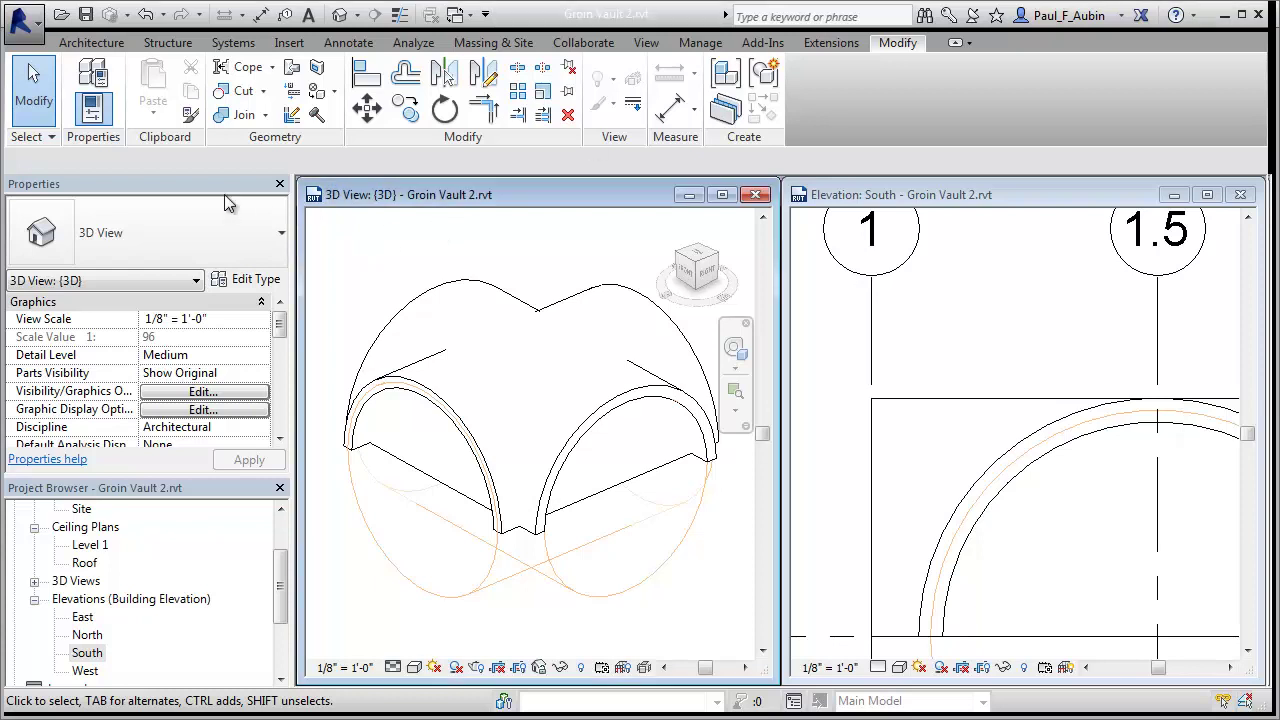
click(91, 46)
click(315, 67)
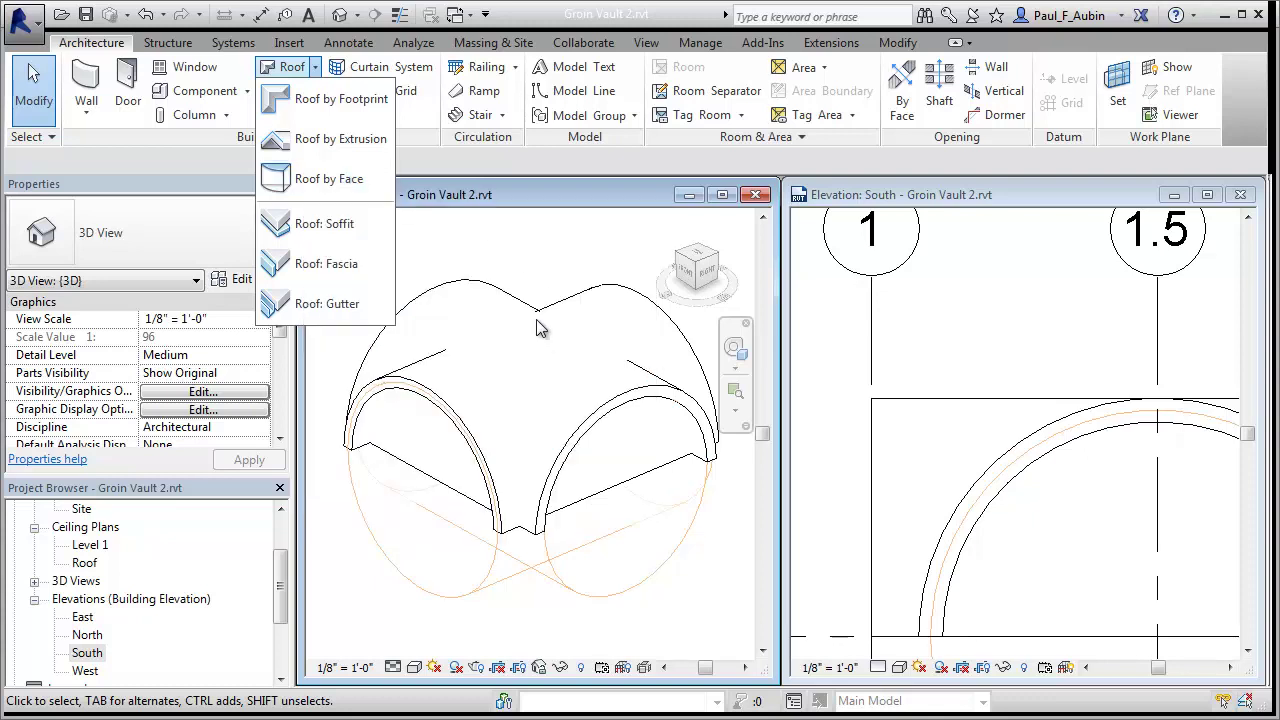
click(518, 248)
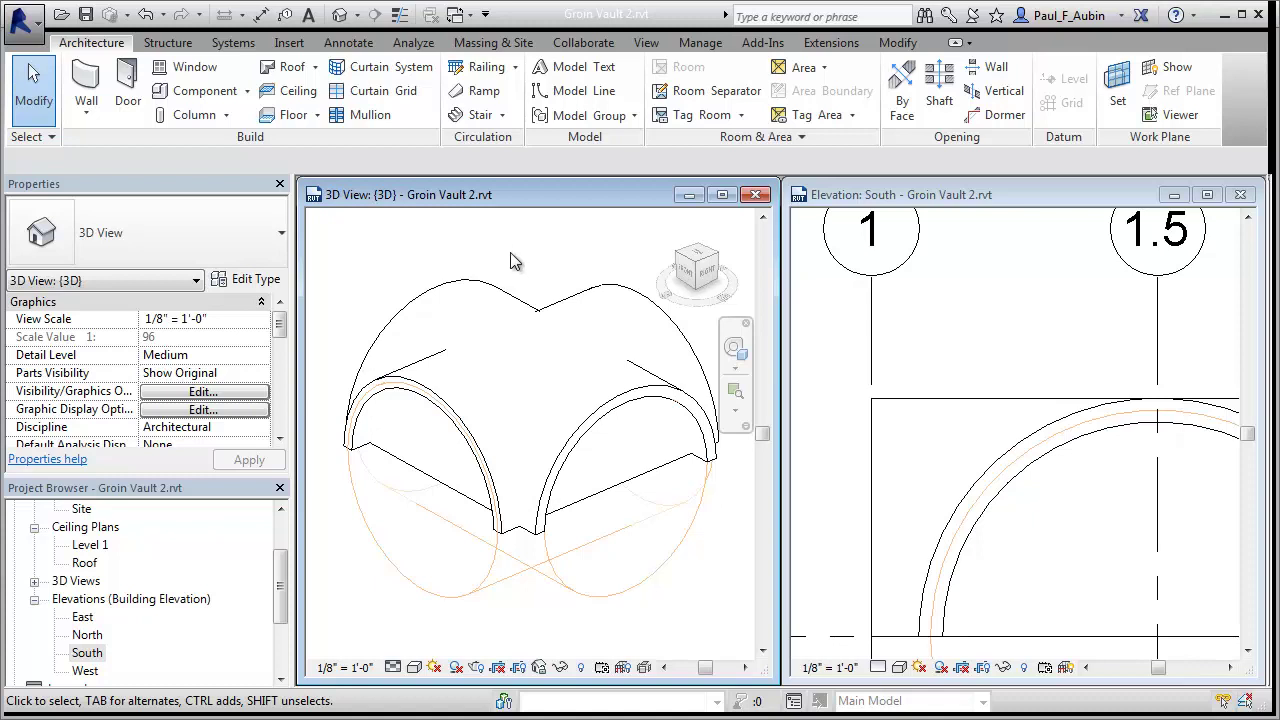
Return to the Modify tools and frame the whole arch in the South elevation.
click(884, 41)
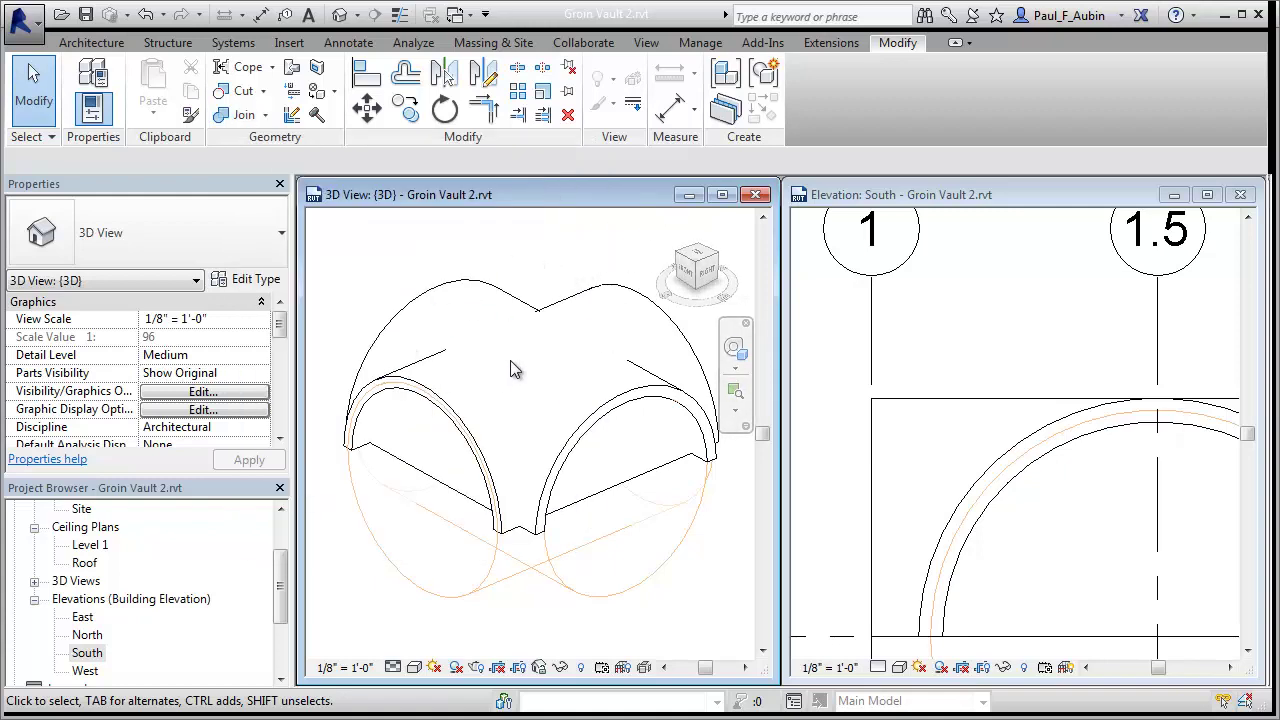
click(476, 447)
click(1190, 453)
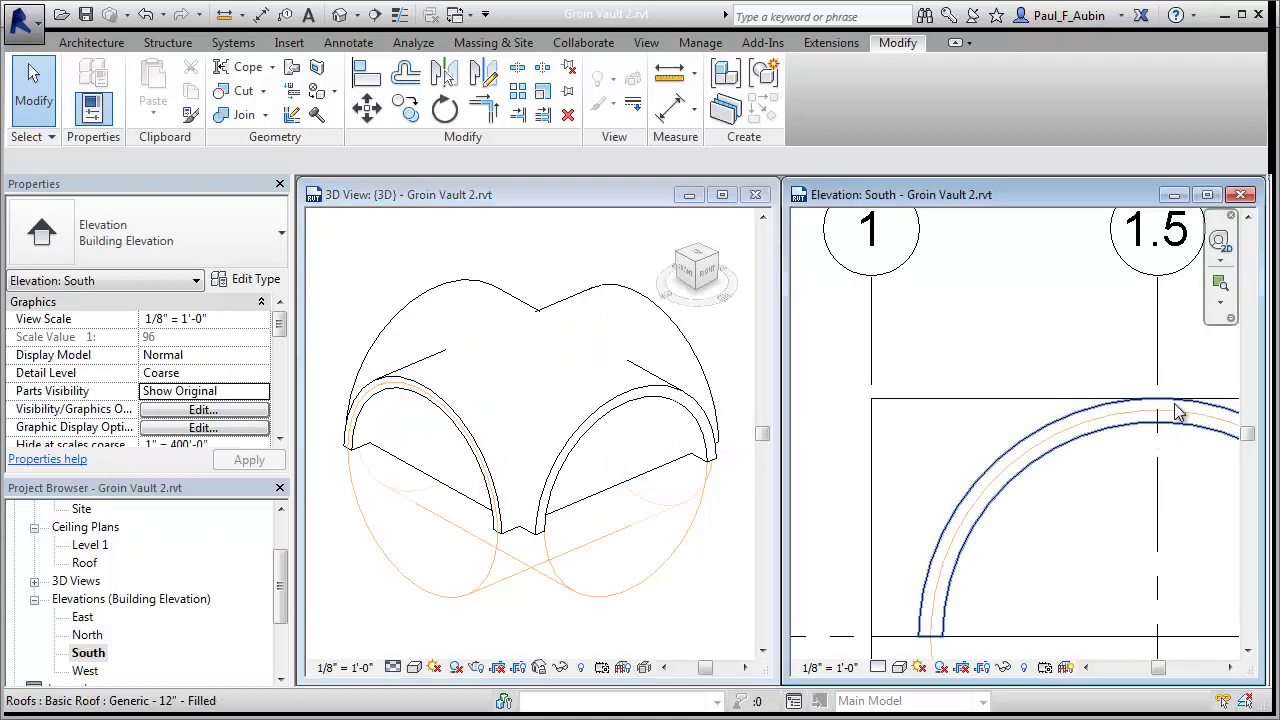
scroll(1175, 413, up, 3)
scroll(1175, 413, up, 3)
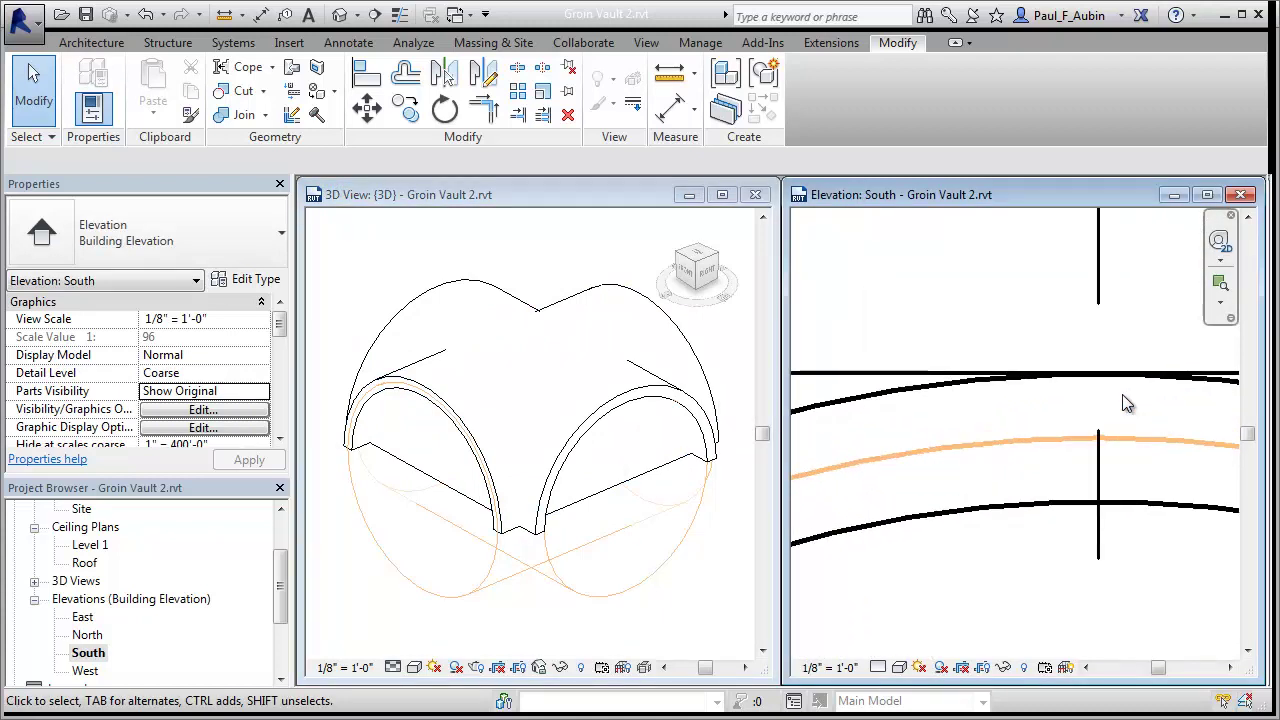
scroll(1105, 378, down, 4)
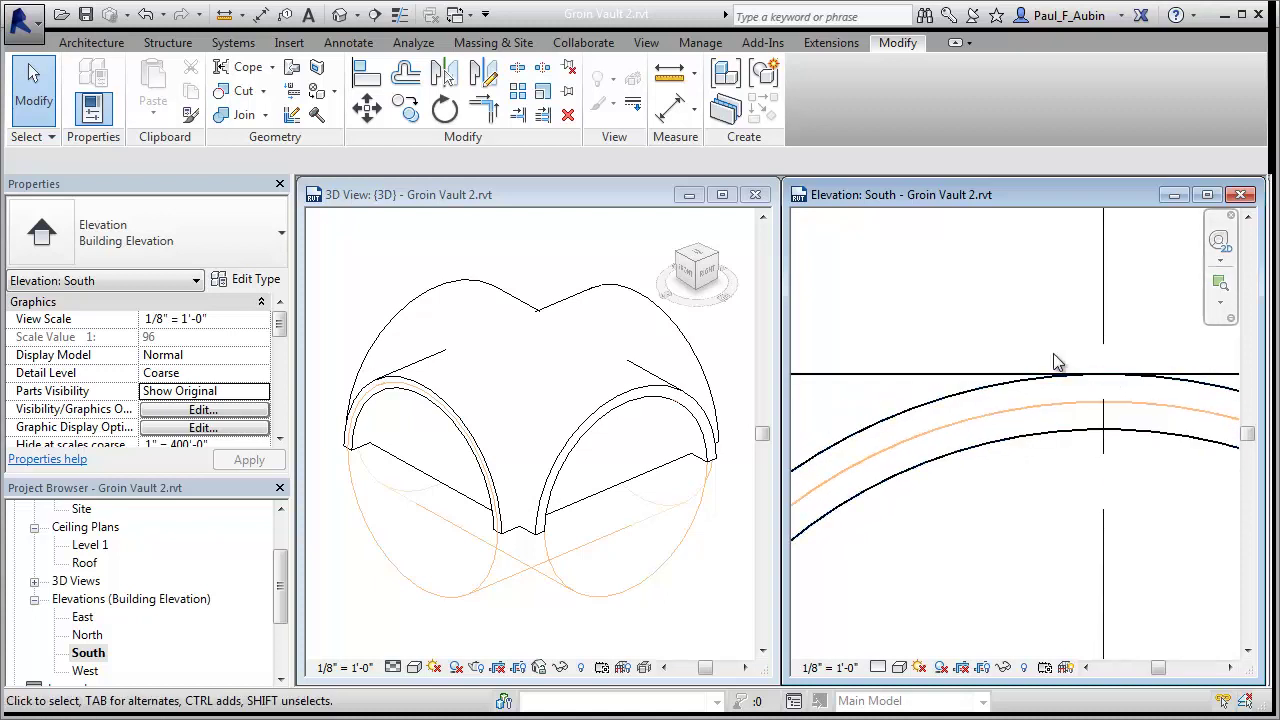
middle_drag(945, 386, 1081, 370)
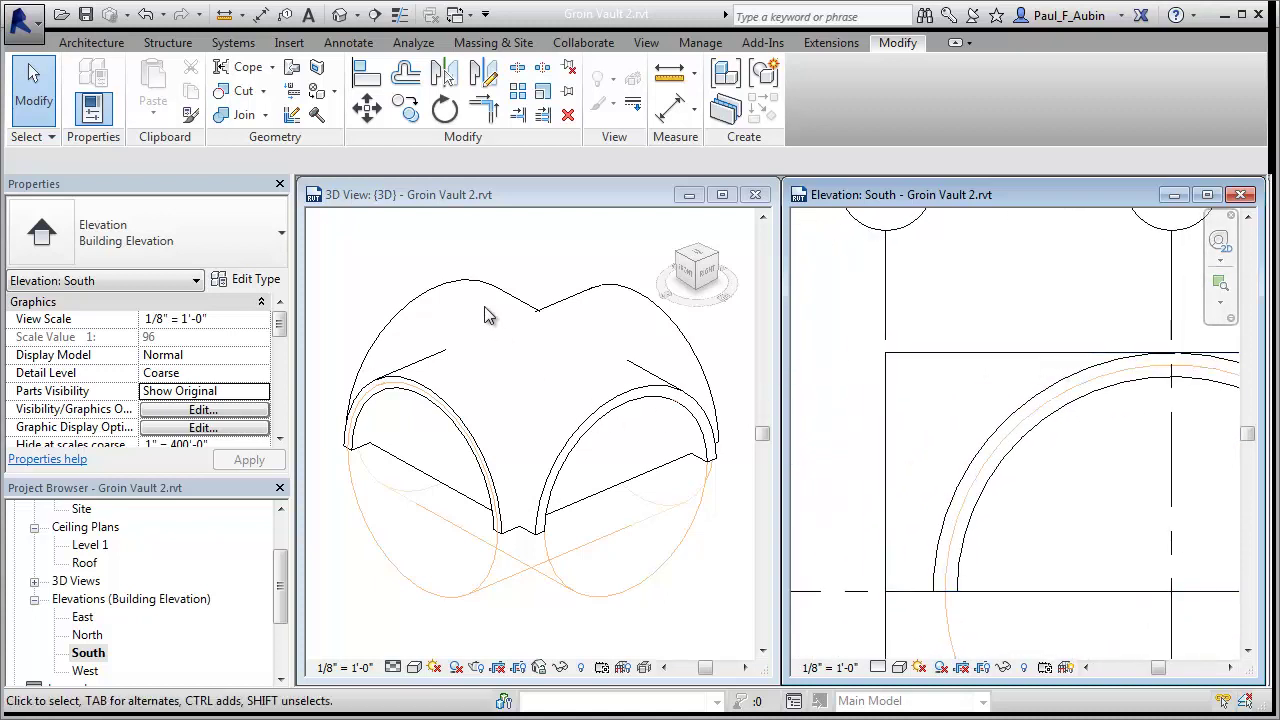
In the 3D view, join the first barrel roof to the second with Join Geometry.
click(530, 280)
click(238, 118)
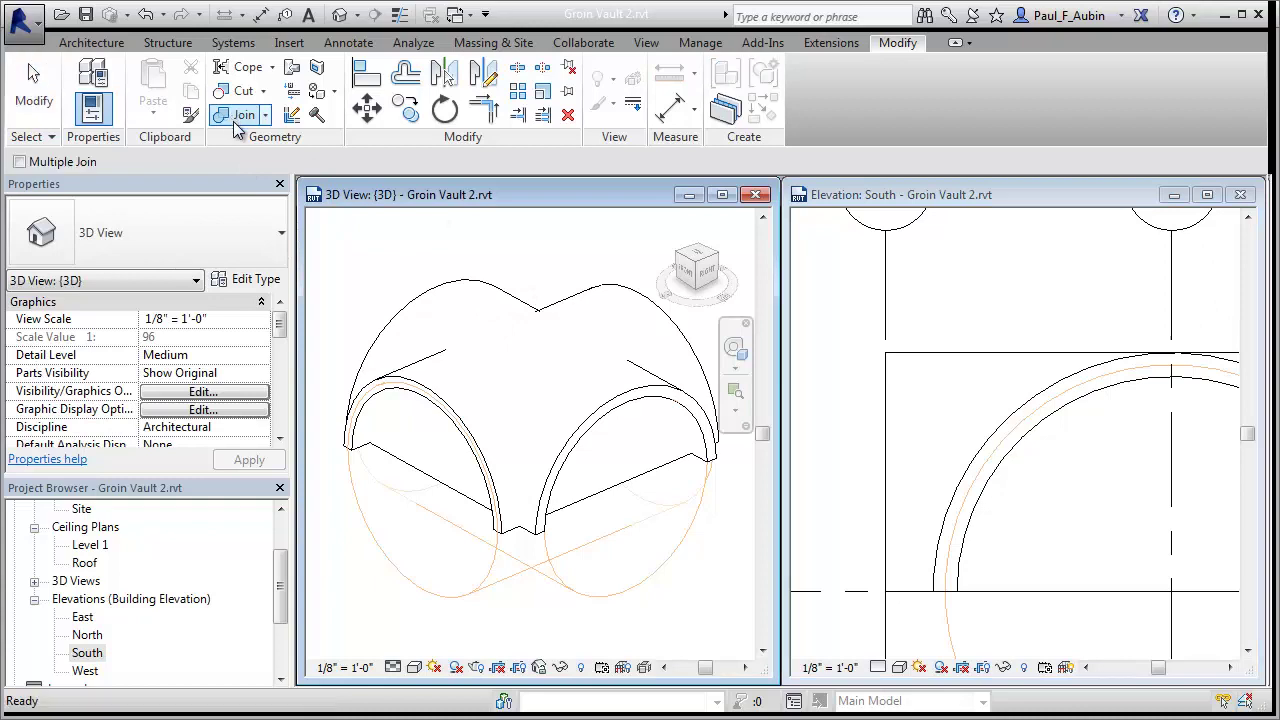
click(478, 294)
click(430, 400)
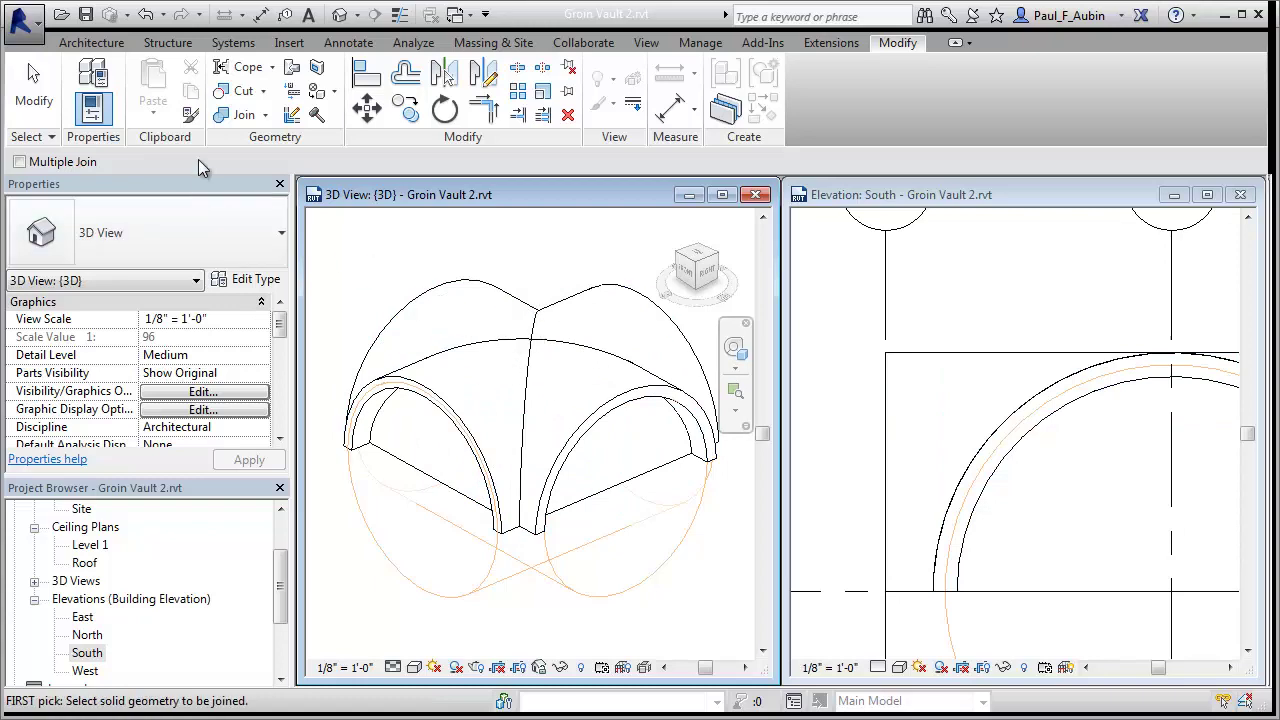
click(26, 107)
scroll(510, 350, up, 6)
scroll(523, 357, down, 5)
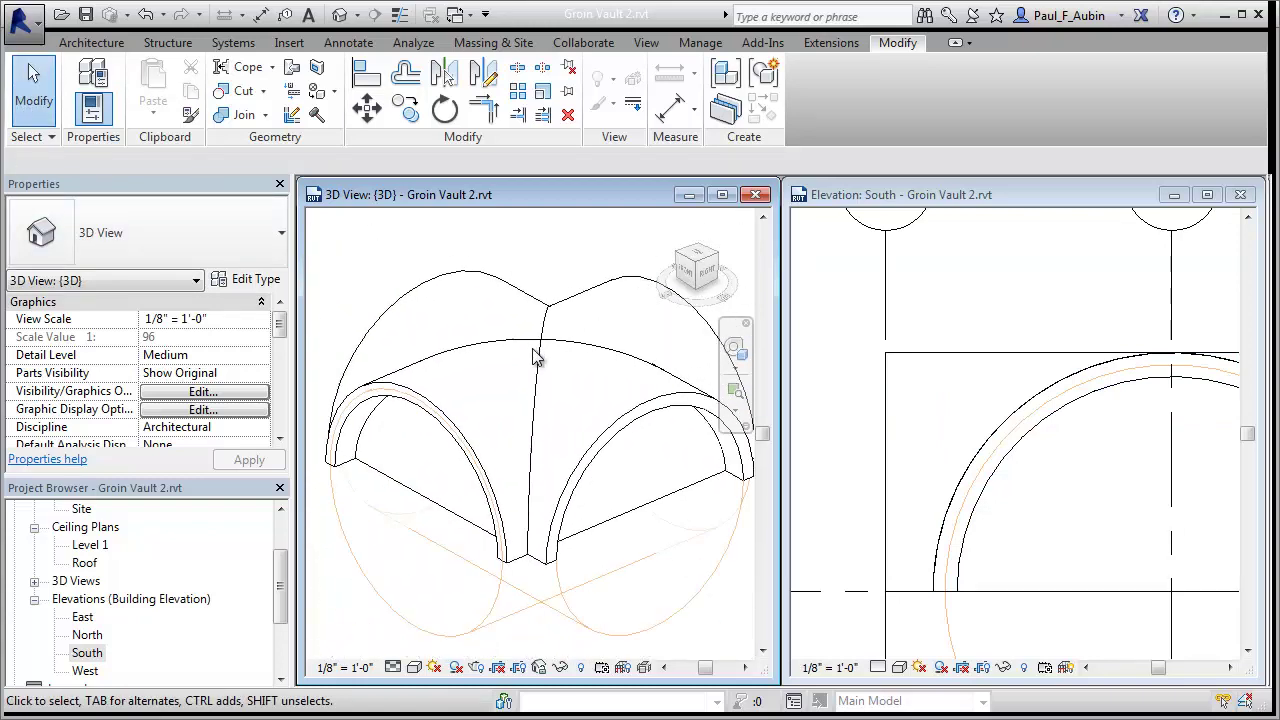
middle_drag(523, 380, 523, 388)
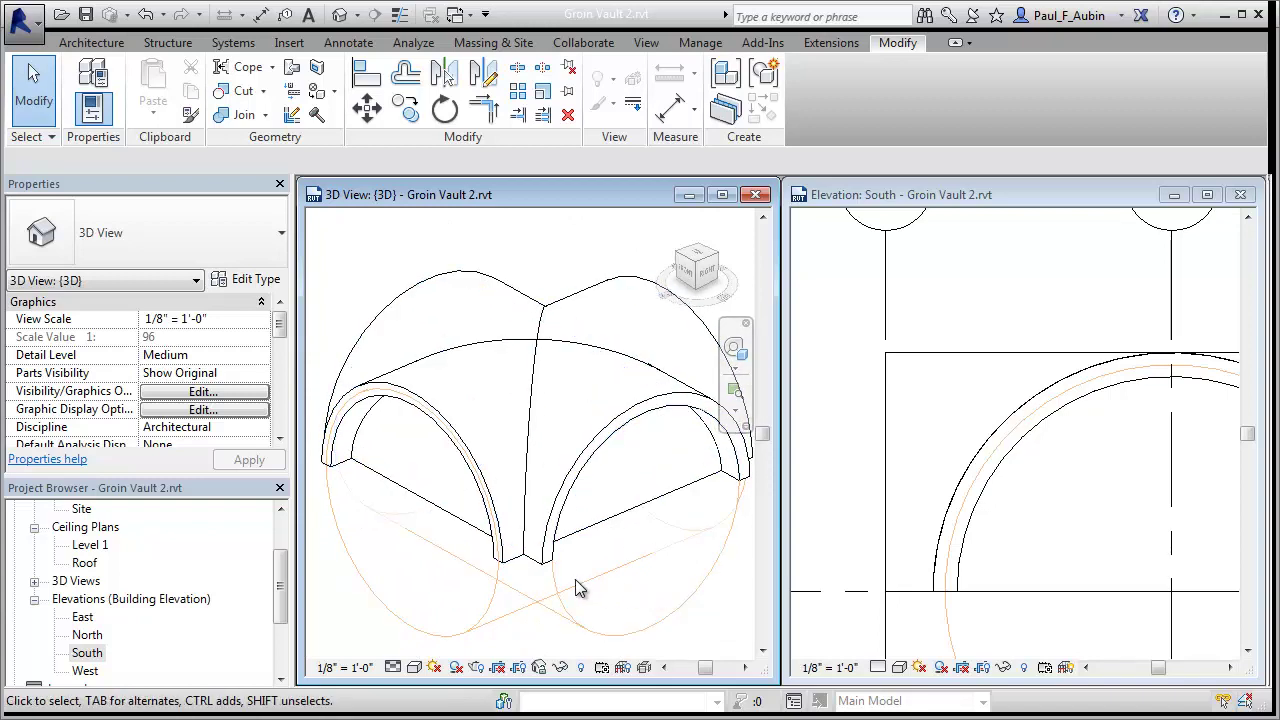
shift+middle_drag(520, 570, 608, 543)
shift+middle_drag(583, 358, 588, 562)
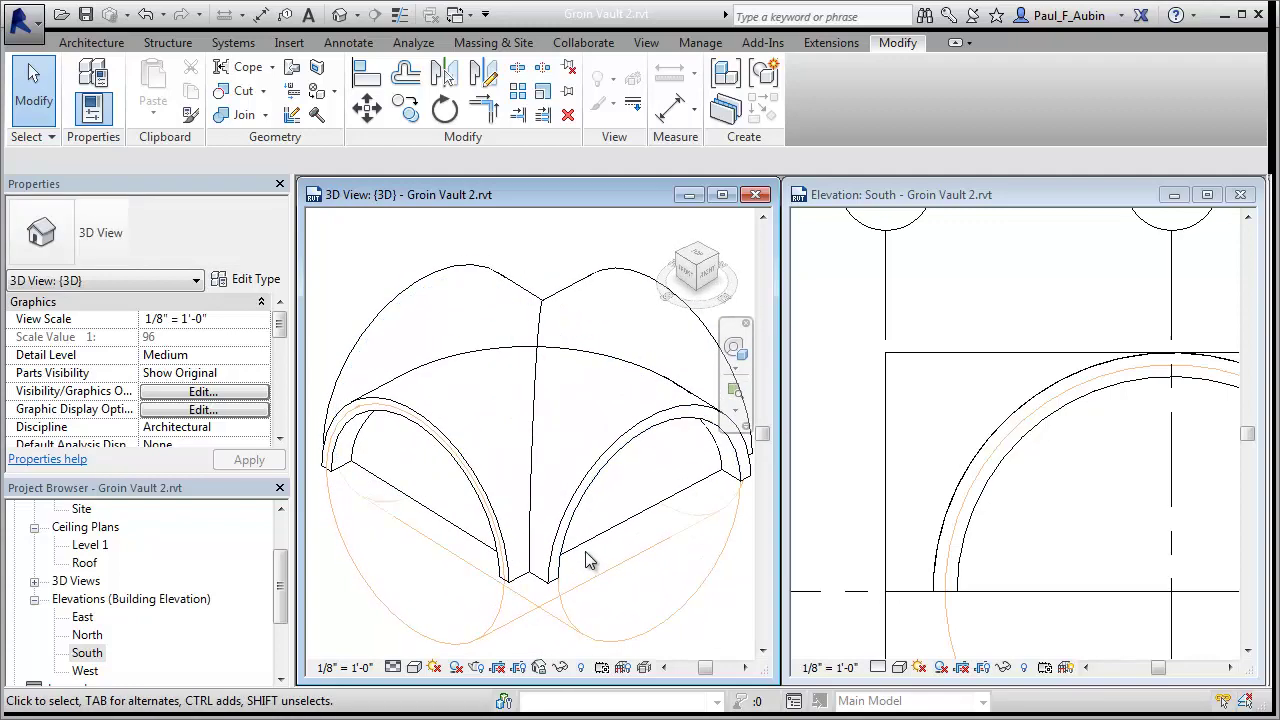
click(668, 626)
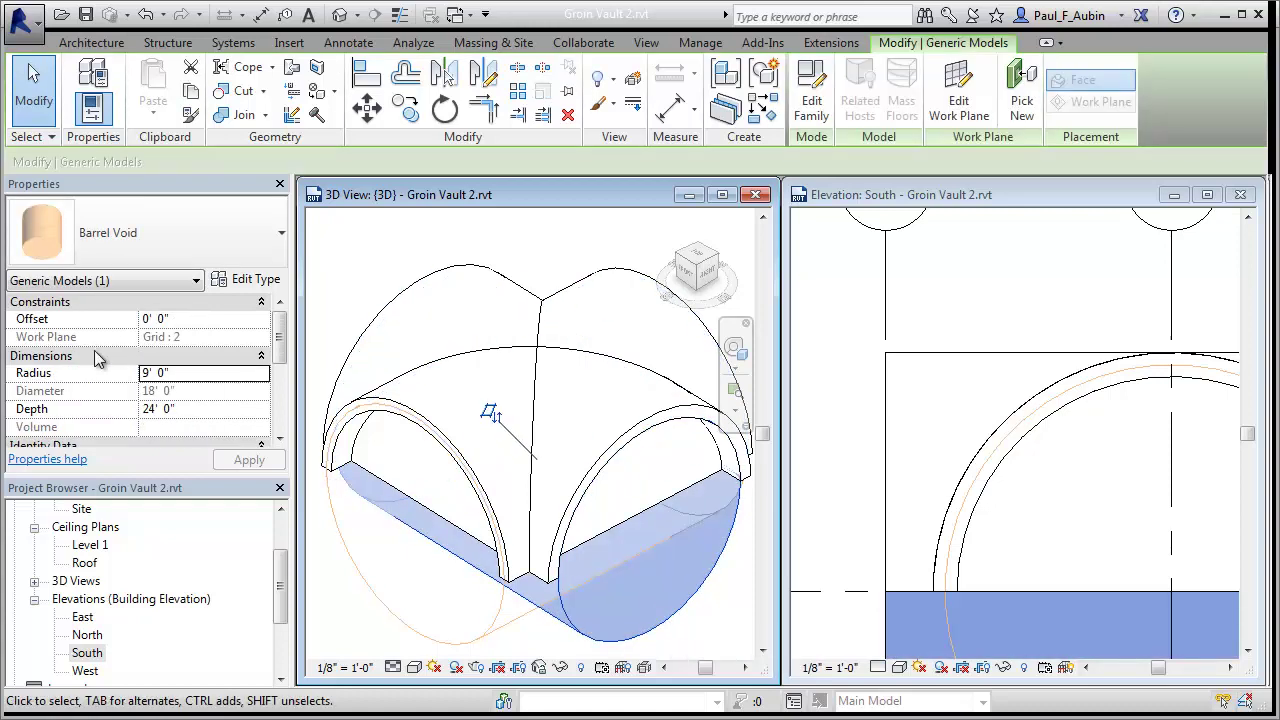
click(737, 626)
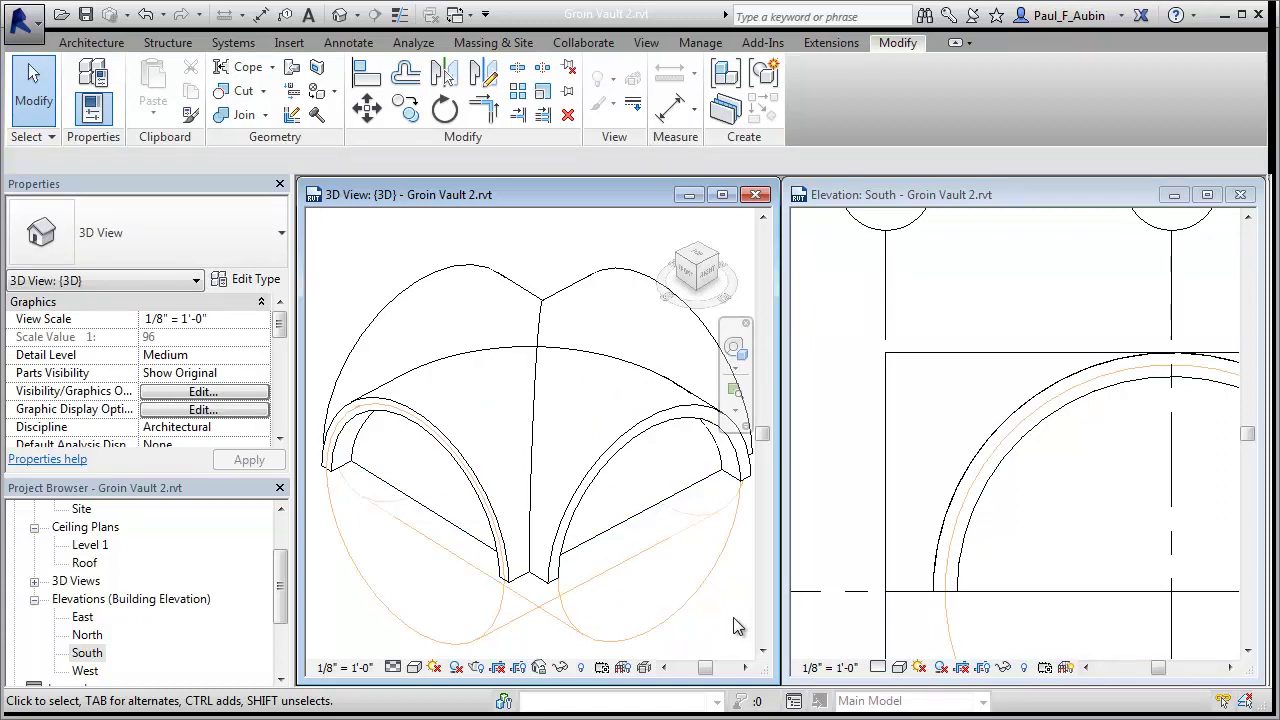
Cut the first and second barrel roofs with their barrel voids using Cut Geometry.
click(231, 93)
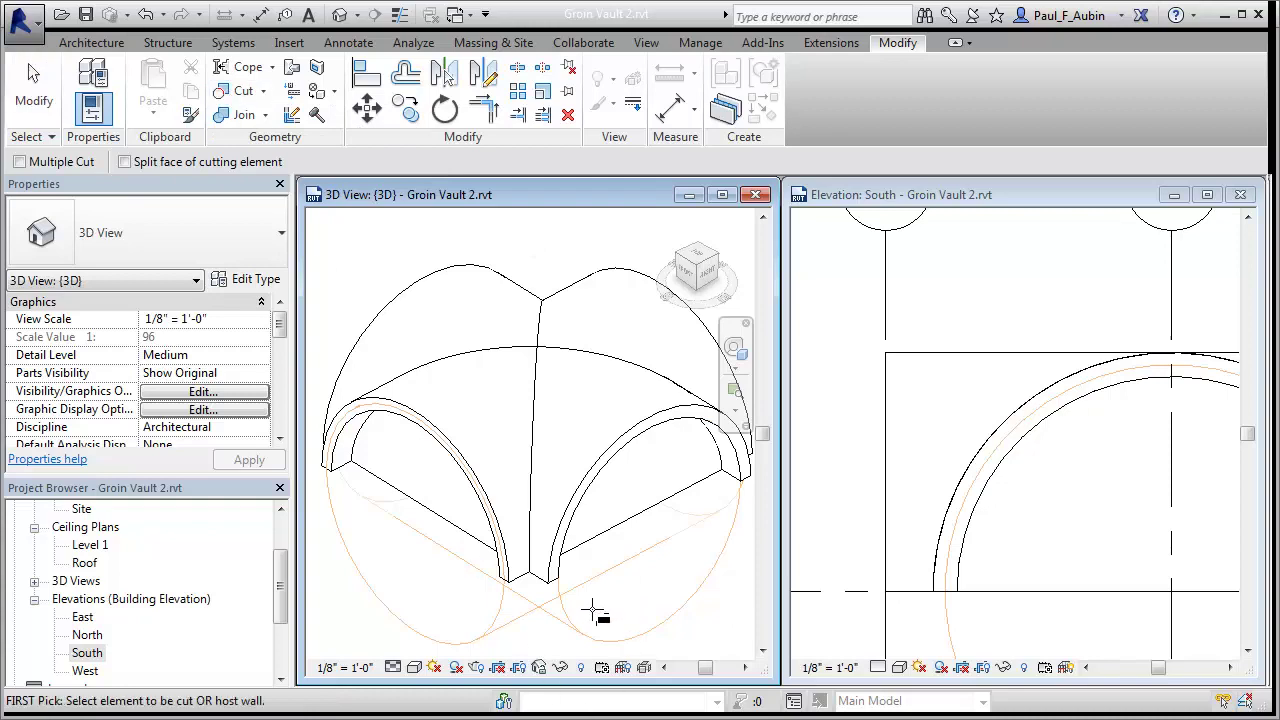
click(555, 548)
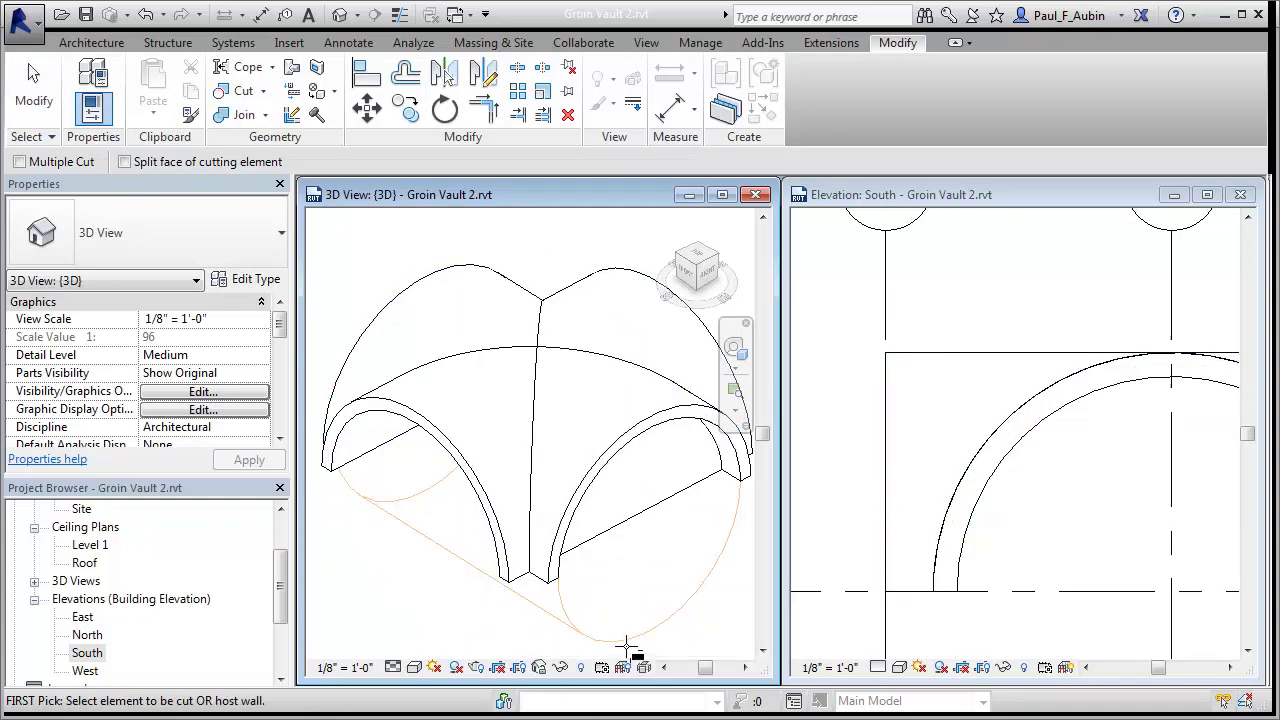
click(583, 505)
click(471, 480)
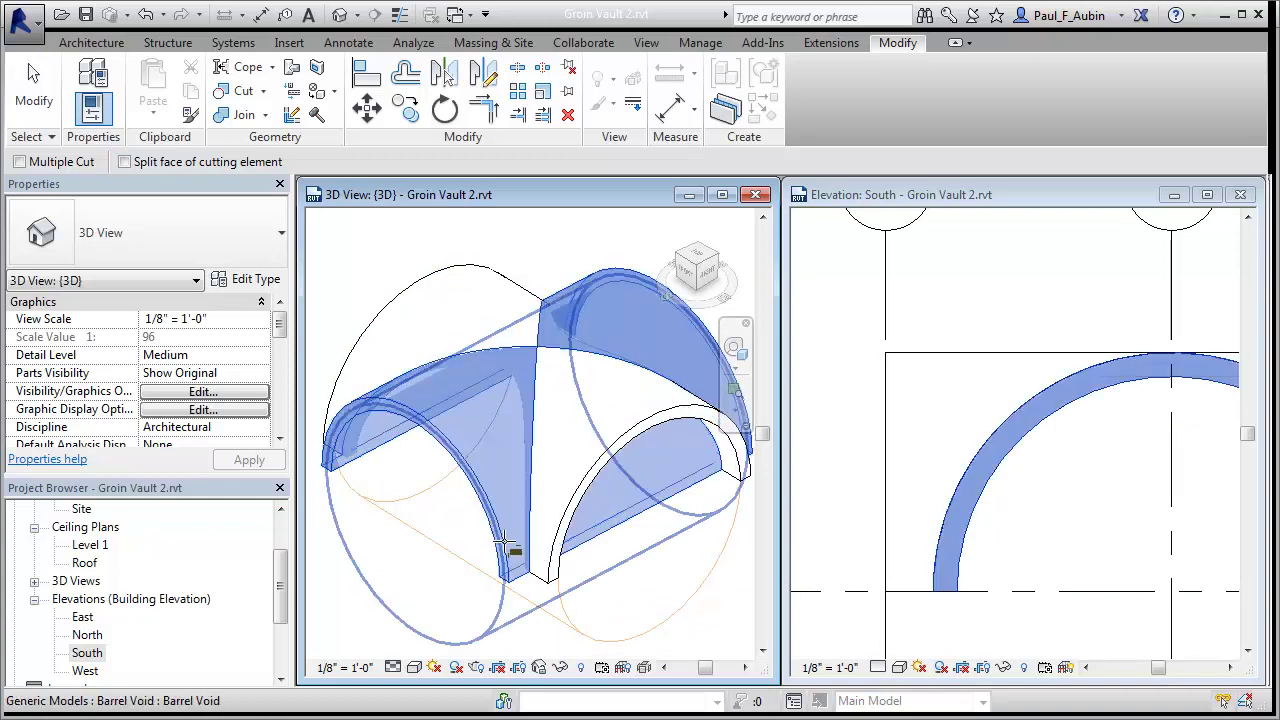
click(568, 633)
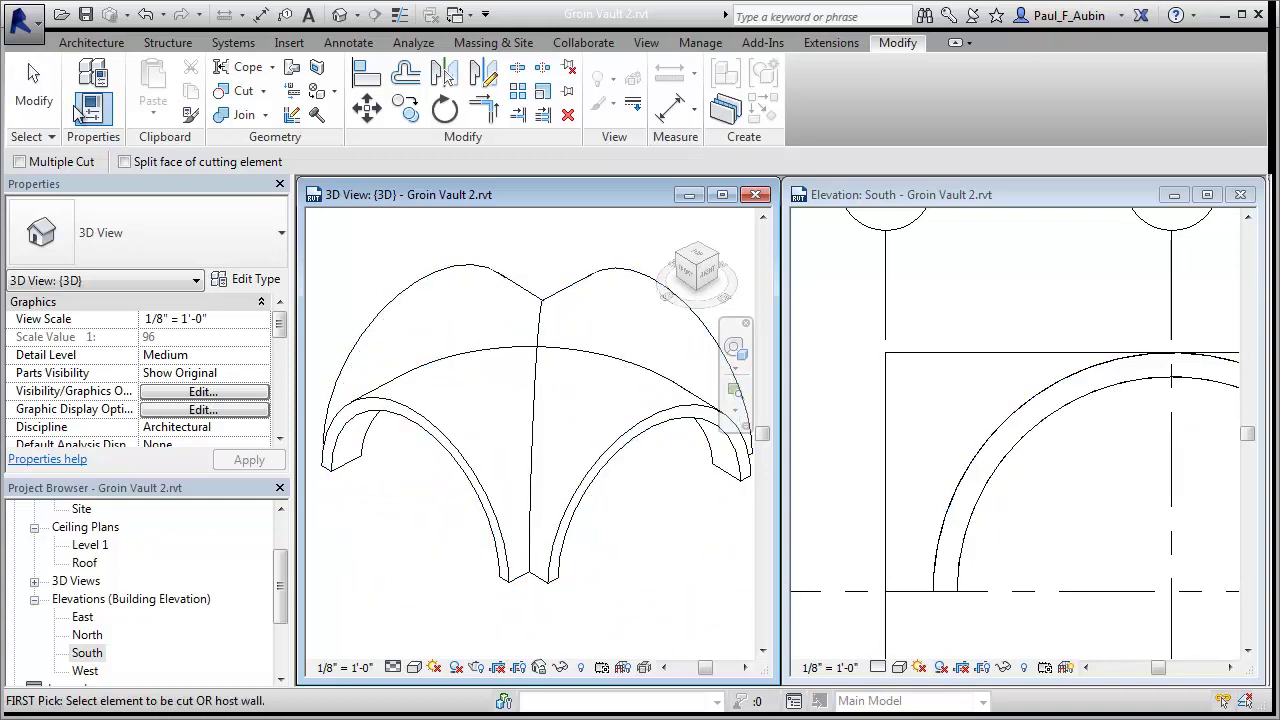
click(50, 98)
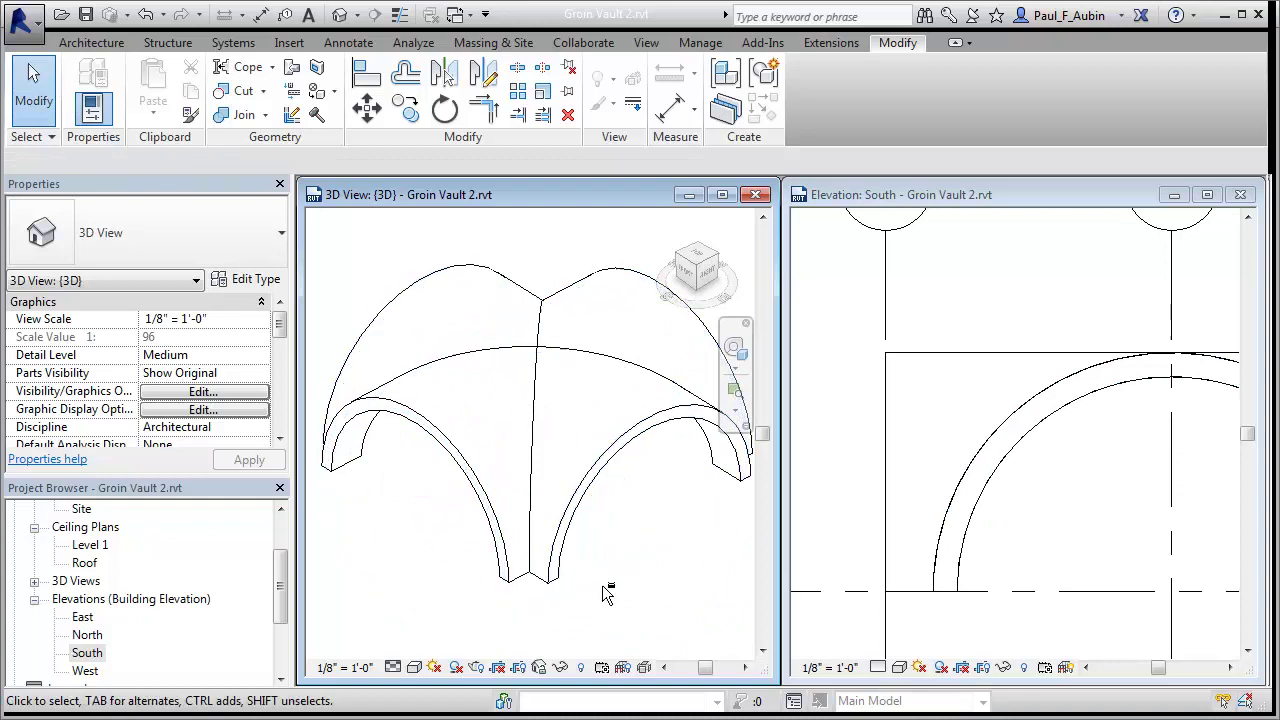
Set the 3D view's visual style to Shaded and view the vault from a clear angle.
shift+middle_drag(606, 594, 588, 403)
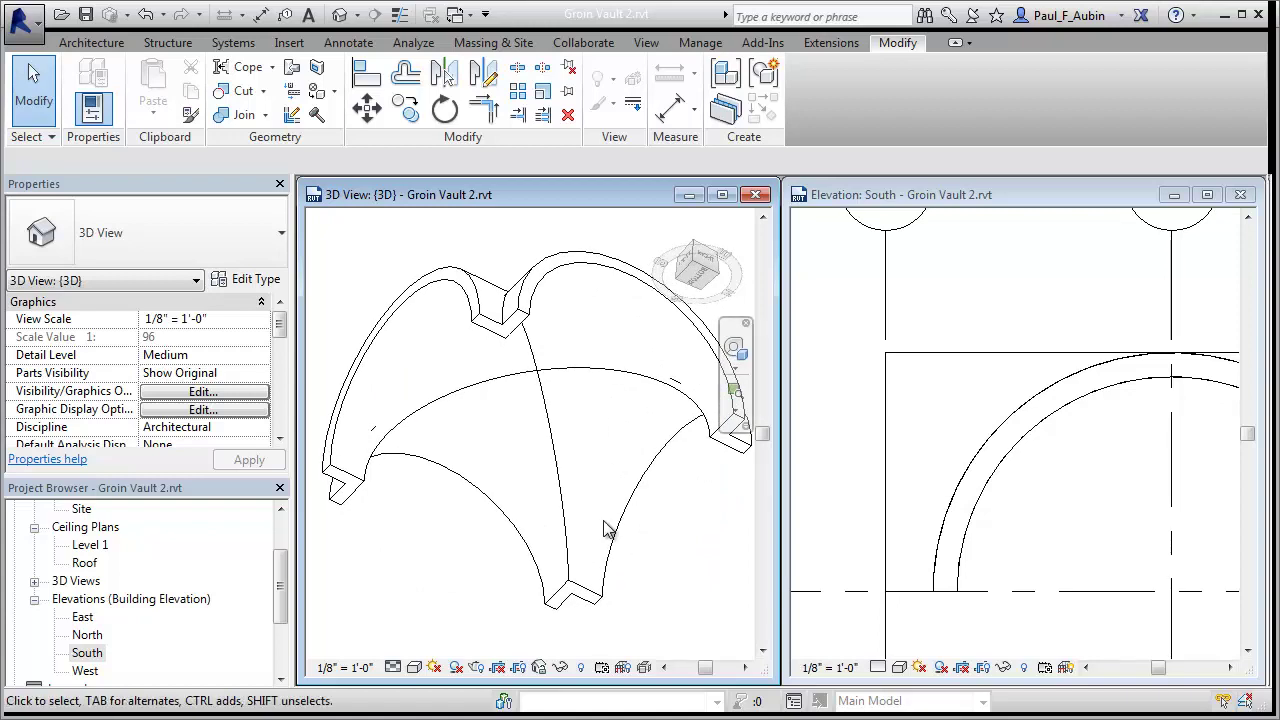
click(415, 668)
click(455, 584)
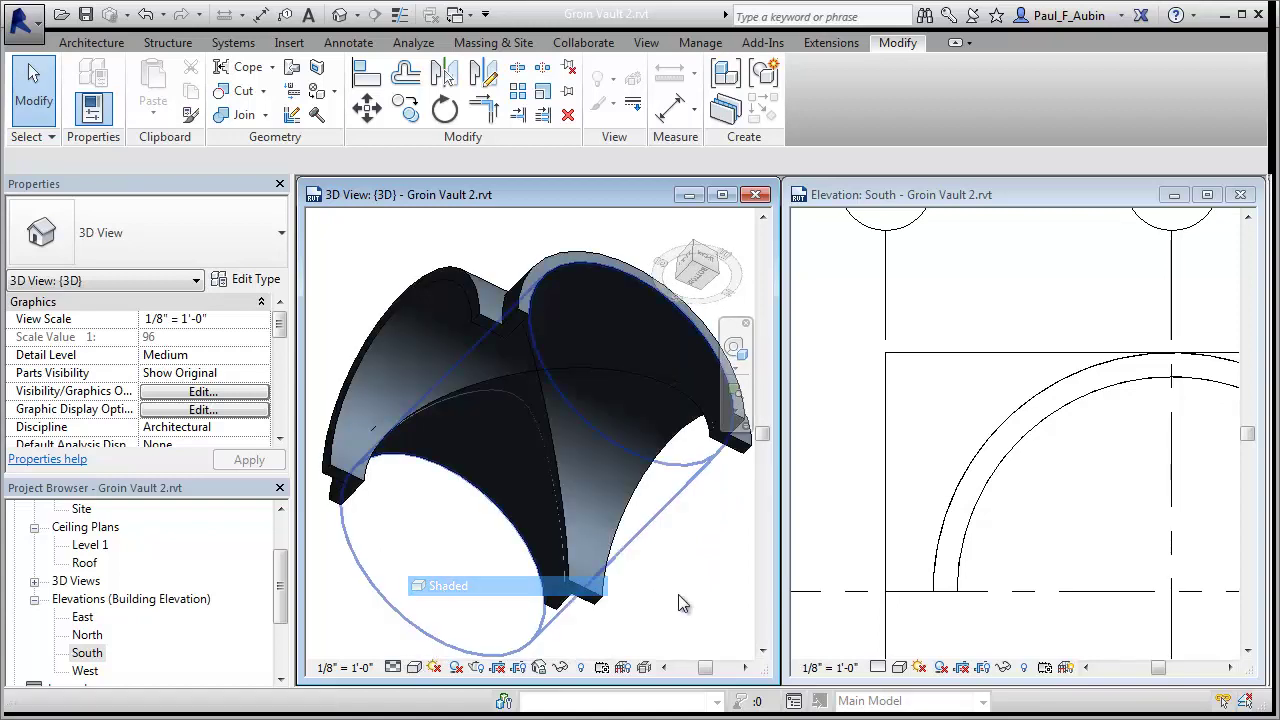
shift+middle_drag(700, 556, 641, 596)
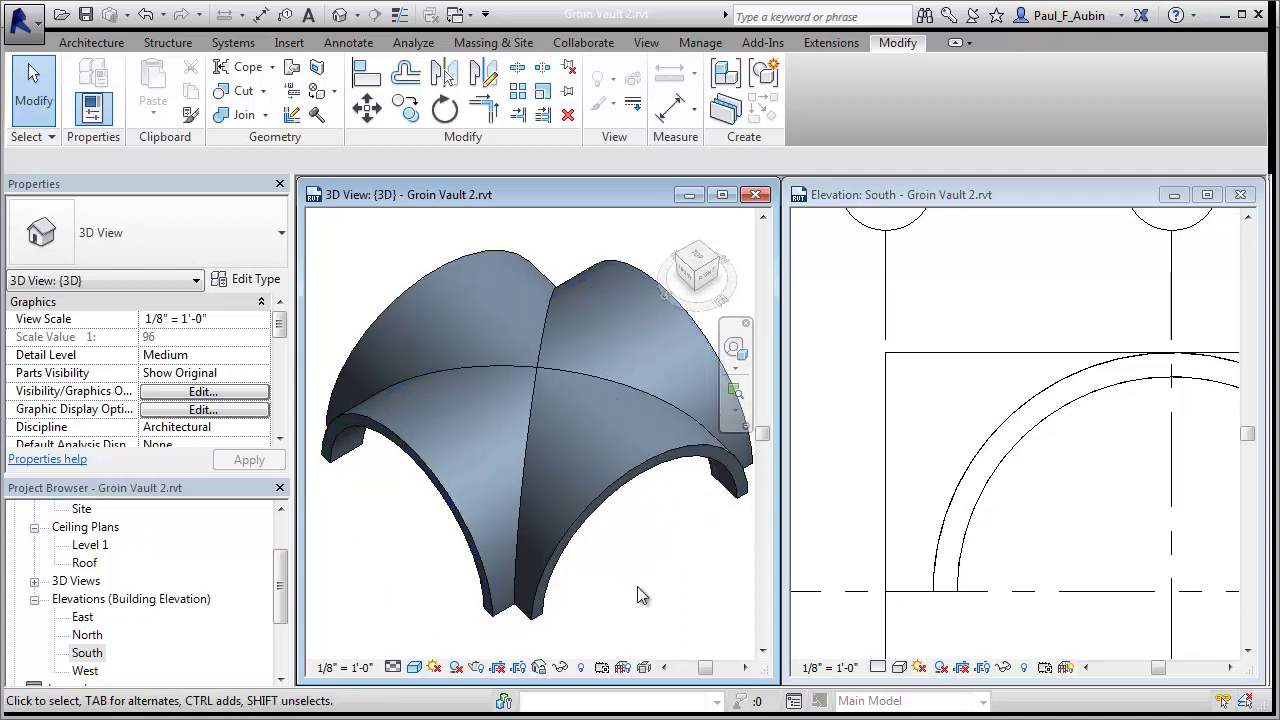